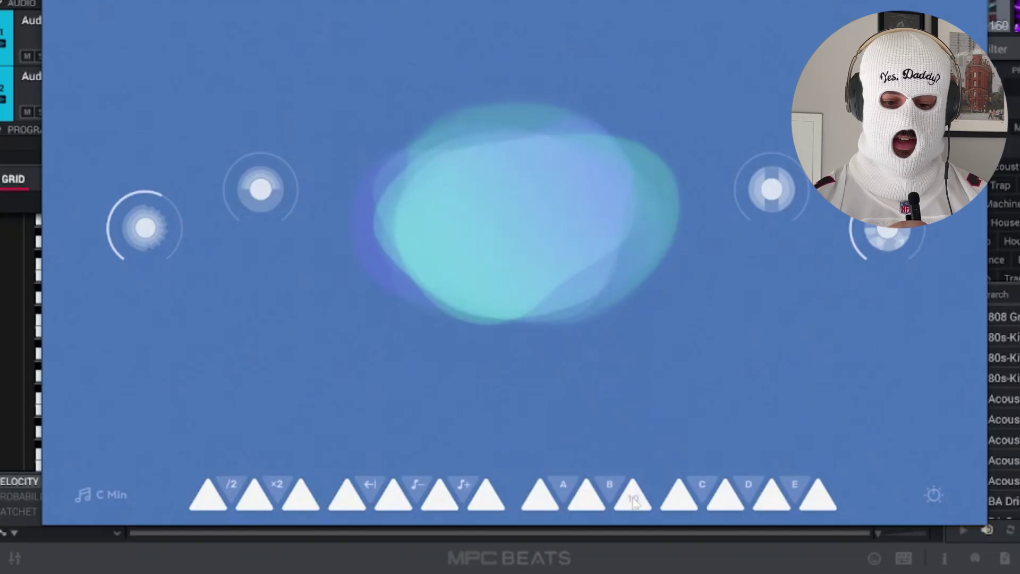
- Audition several phrases of the SYN Hypno preset in Bloom Synth Atmosphere and play back the recorded Bloom track
{"action": "left_click", "coordinate": [633, 502]}
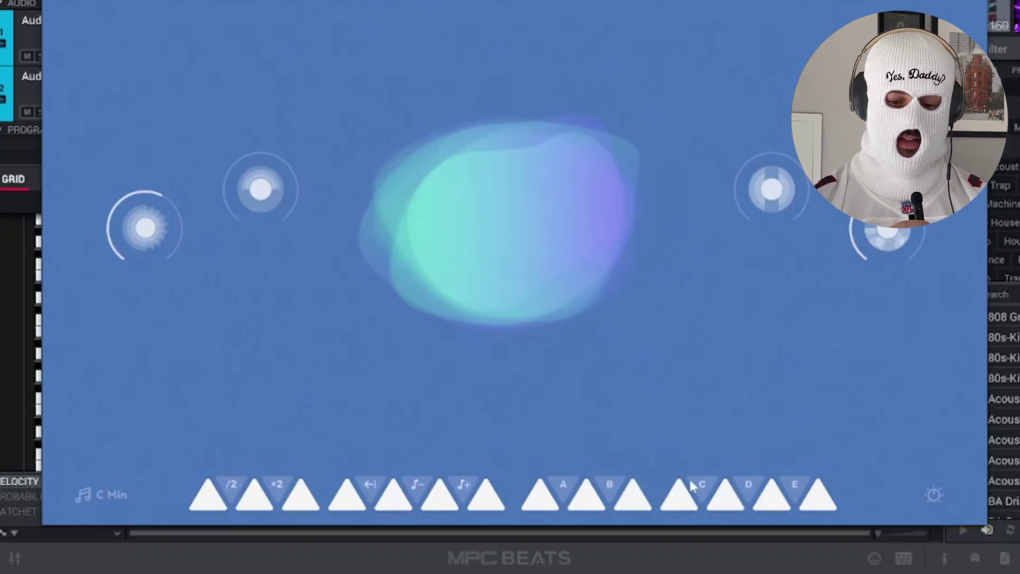
{"action": "left_click", "coordinate": [725, 499]}
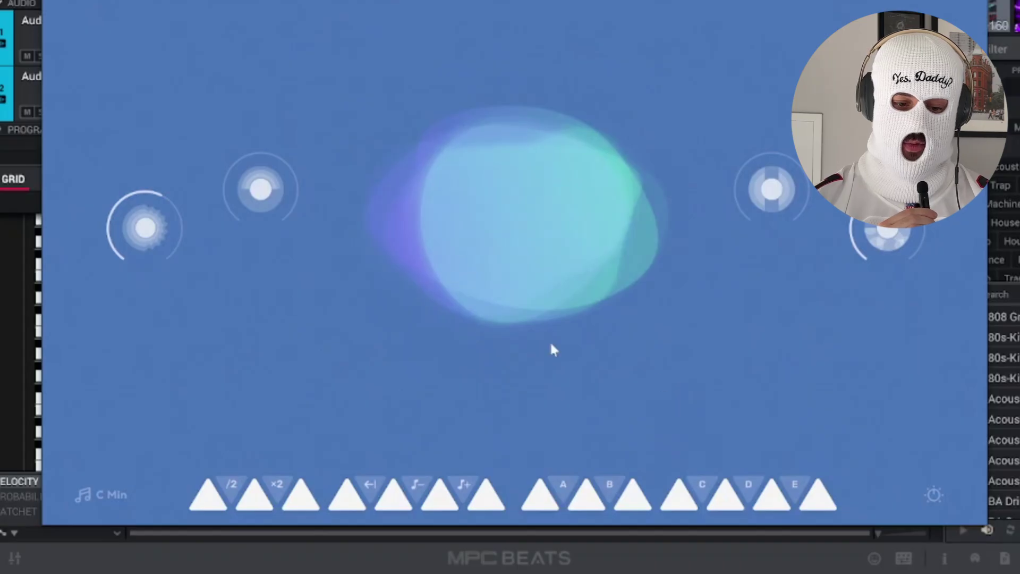
{"action": "left_click", "coordinate": [388, 494]}
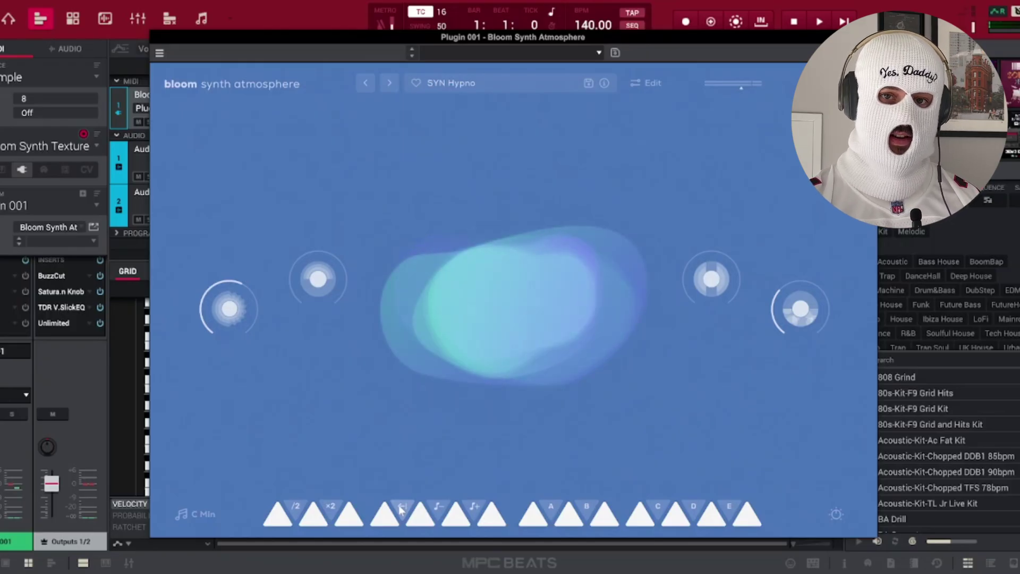
{"action": "key", "text": "space"}
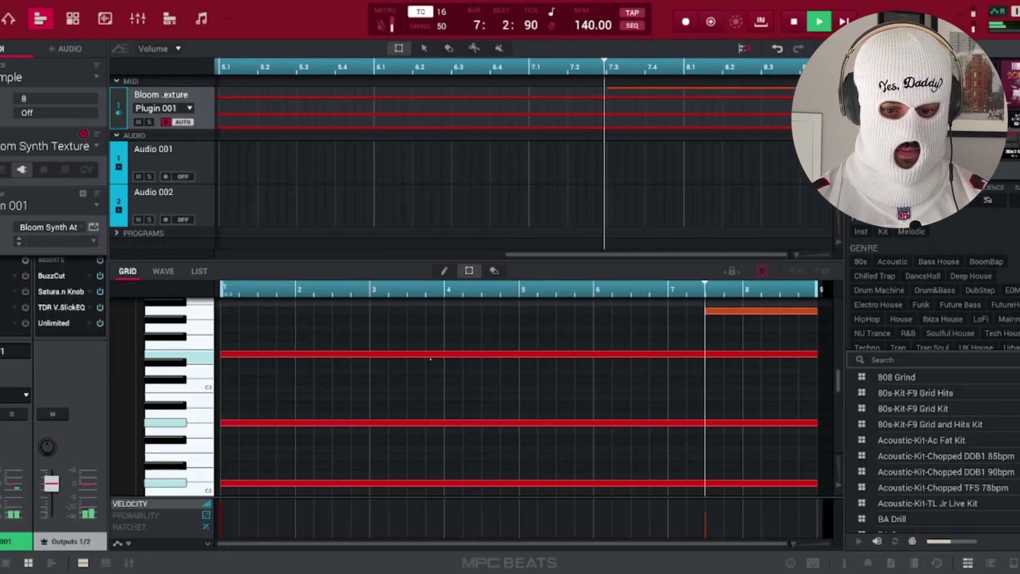
{"action": "key", "text": "space"}
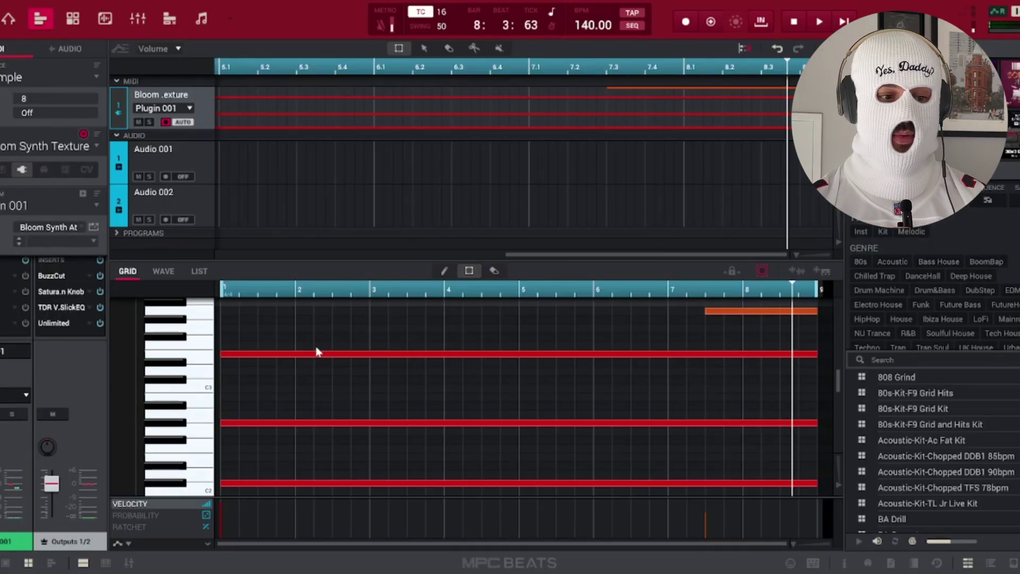
- Bounce the Bloom Synth Texture MIDI track to a new audio track
{"action": "left_click", "coordinate": [8, 18]}
{"action": "mouse_move", "coordinate": [11, 54]}
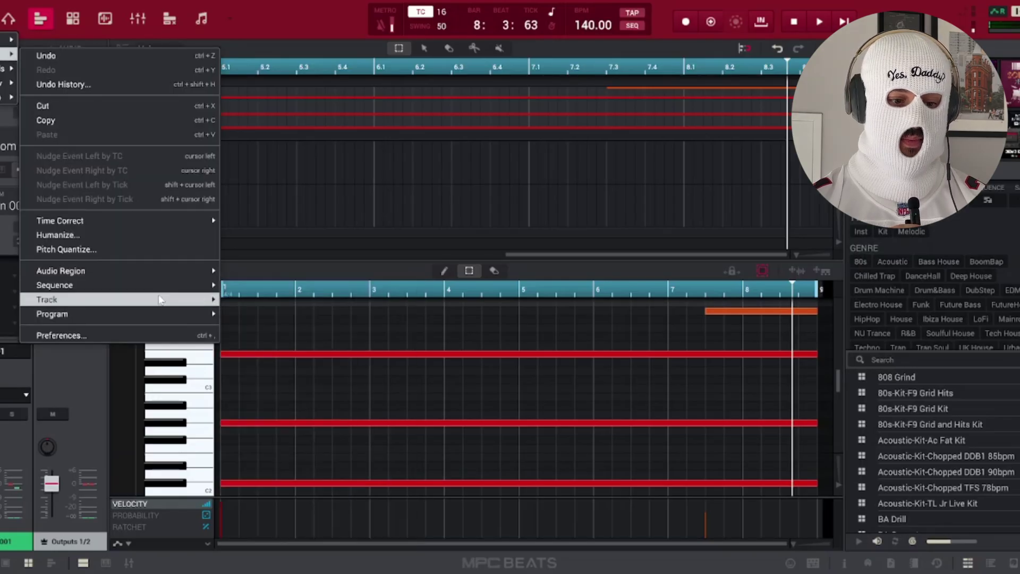
{"action": "mouse_move", "coordinate": [161, 304]}
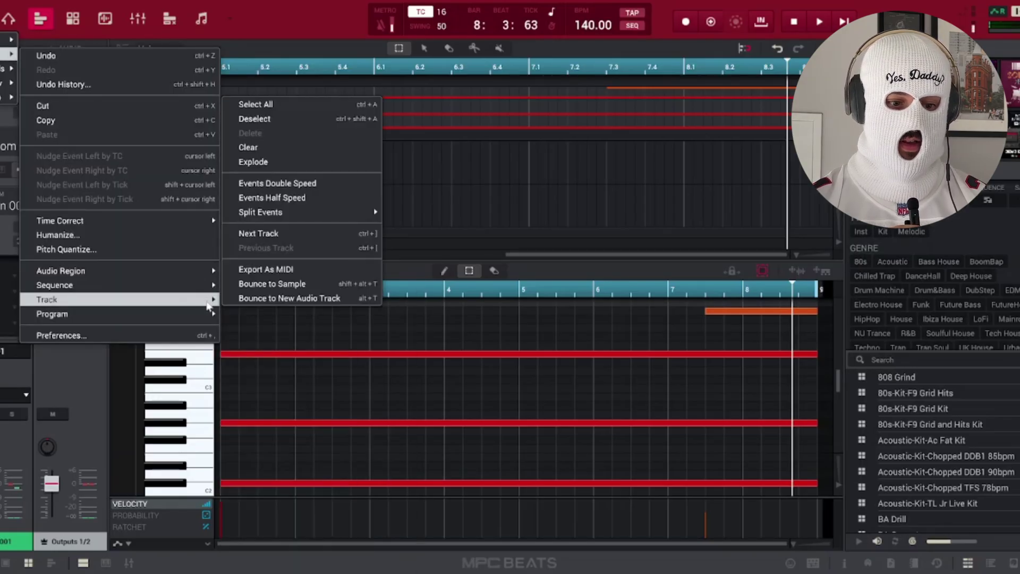
{"action": "left_click", "coordinate": [252, 291]}
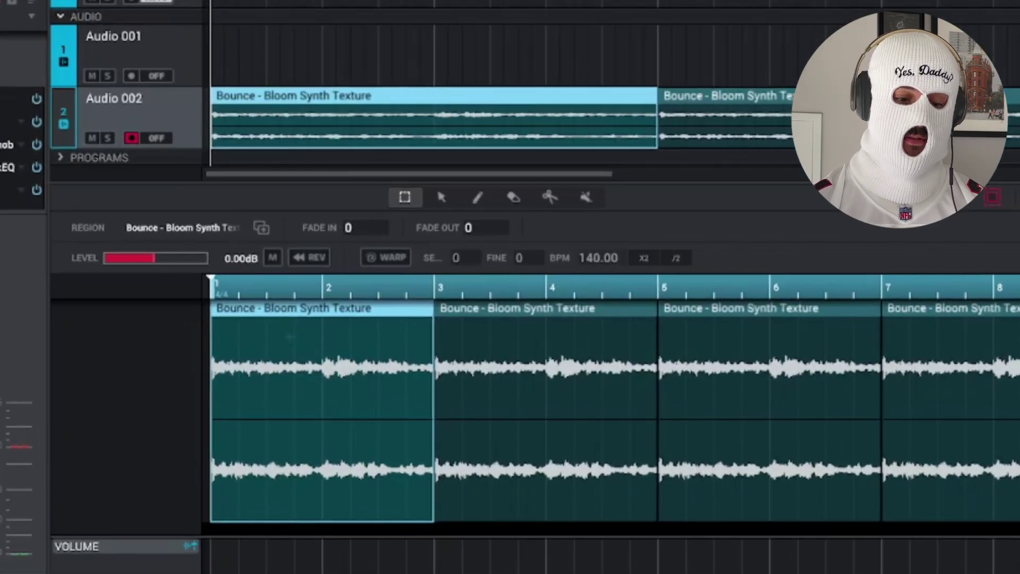
- Try reversing the first bounced region on Audio 002 and warping it with its BPM set to 134.84
{"action": "left_click", "coordinate": [318, 259]}
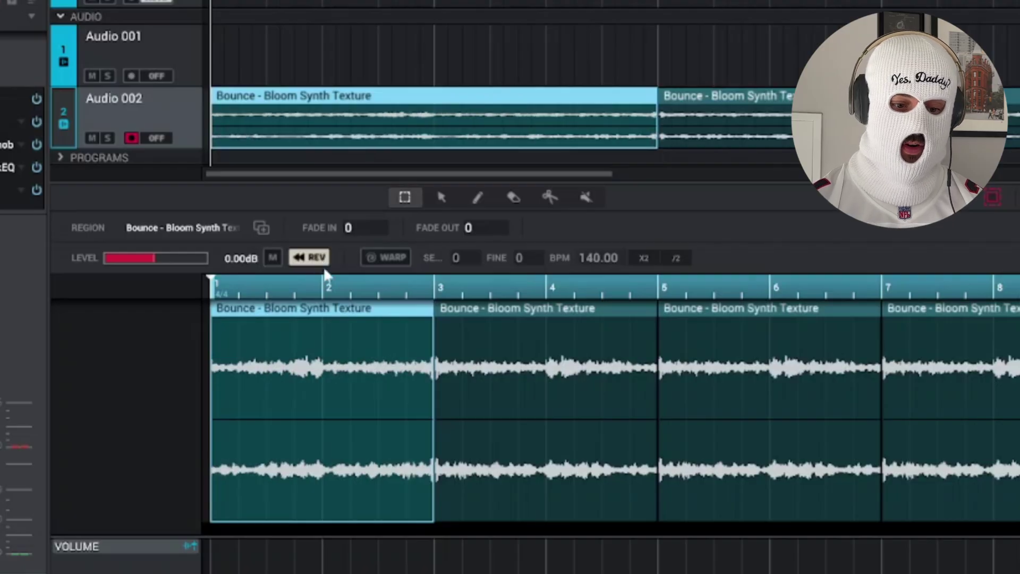
{"action": "left_click", "coordinate": [395, 253]}
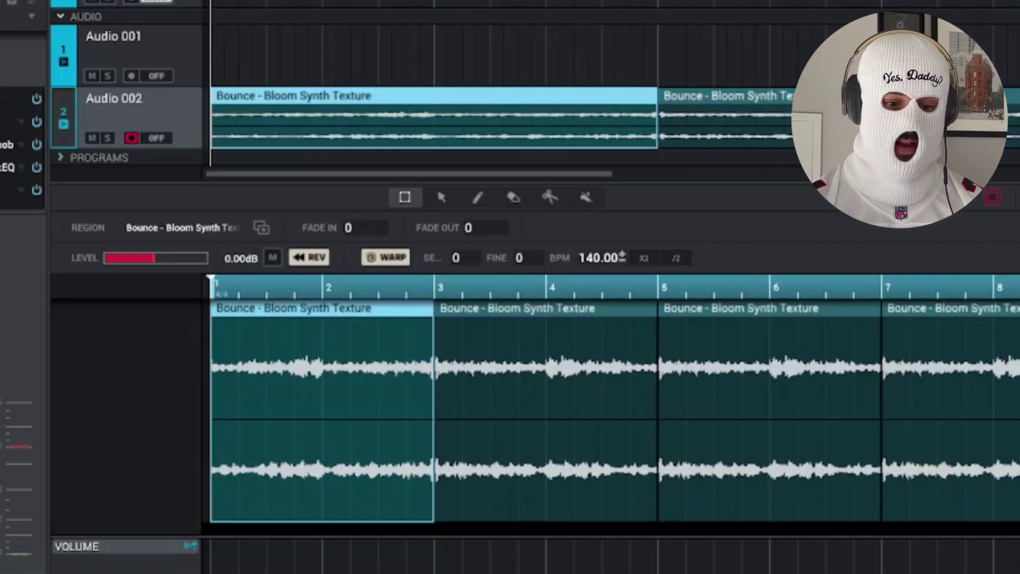
{"action": "left_click_drag", "start_coordinate": [622, 254], "coordinate": [621, 276]}
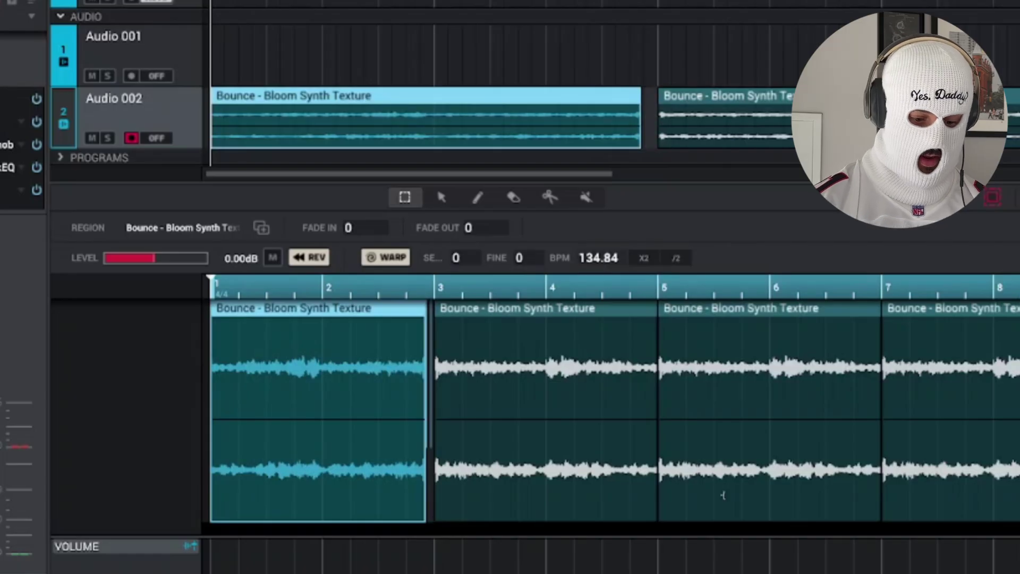
- Undo the tempo, warp and reverse changes on the first bounced region
{"action": "key", "text": "ctrl+z"}
{"action": "key", "text": "ctrl+z"}
{"action": "key", "text": "ctrl+z"}
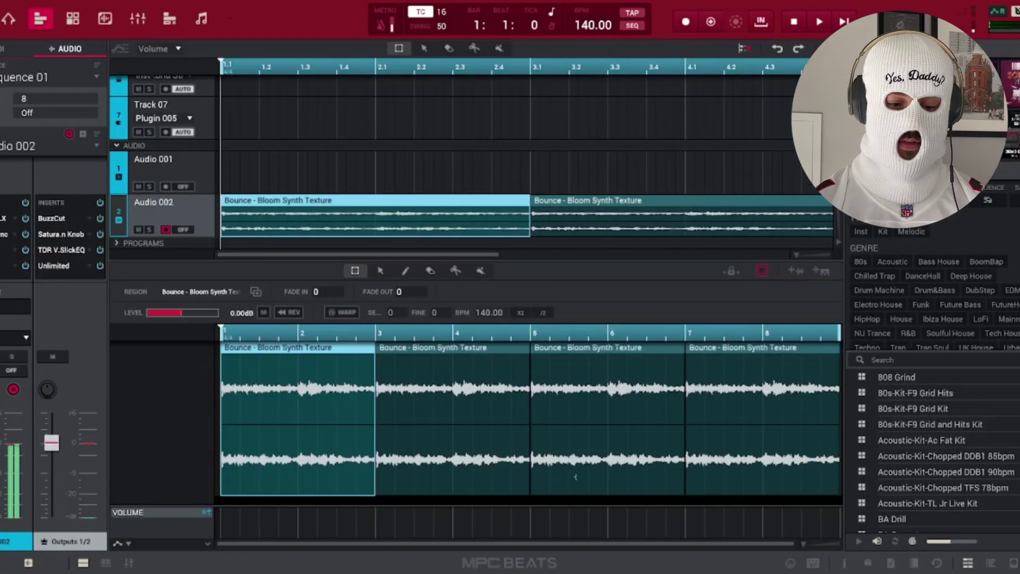
- Examine the TAL-Chorus-LX, tremolo, panning and TDR Nova inserts on Audio 002, close the equalizer and play the track
{"action": "left_click", "coordinate": [3, 218]}
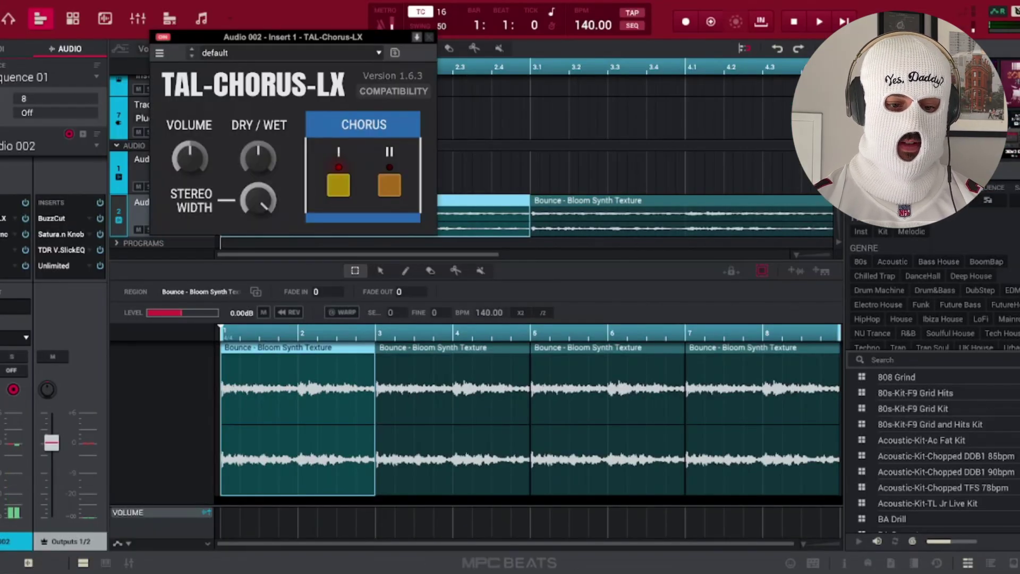
{"action": "left_click", "coordinate": [3, 235]}
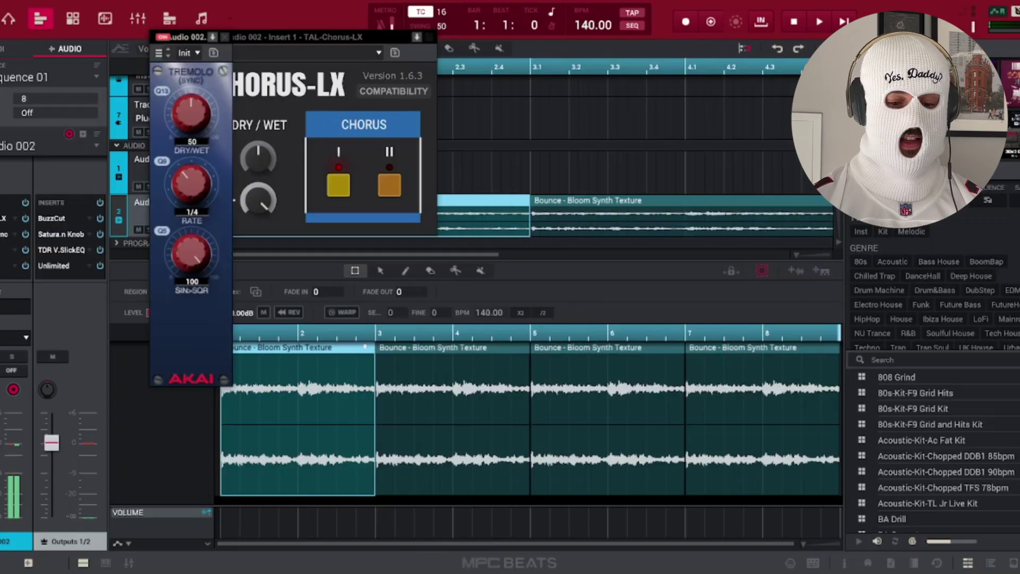
{"action": "left_click", "coordinate": [3, 250]}
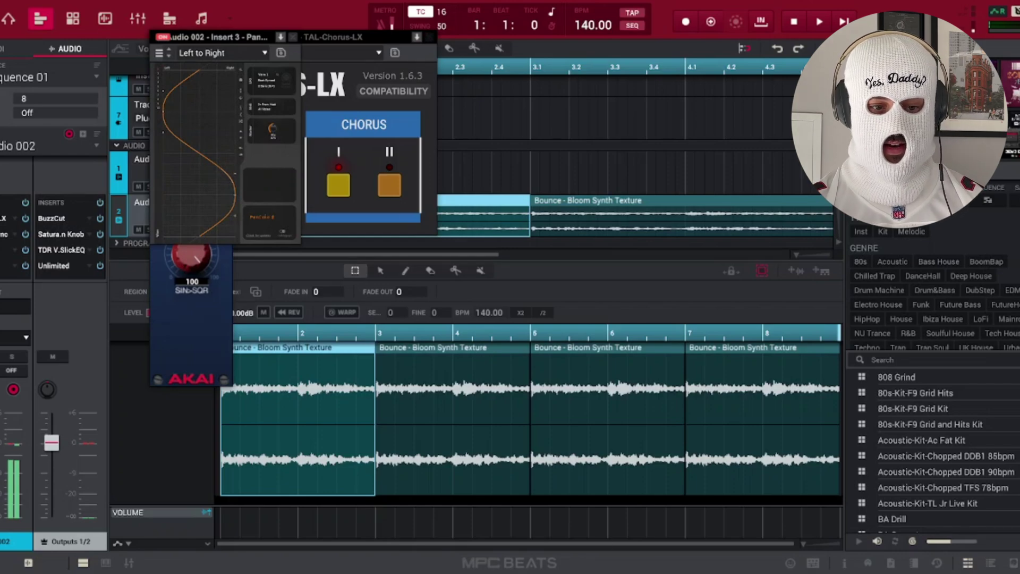
{"action": "left_click", "coordinate": [3, 265]}
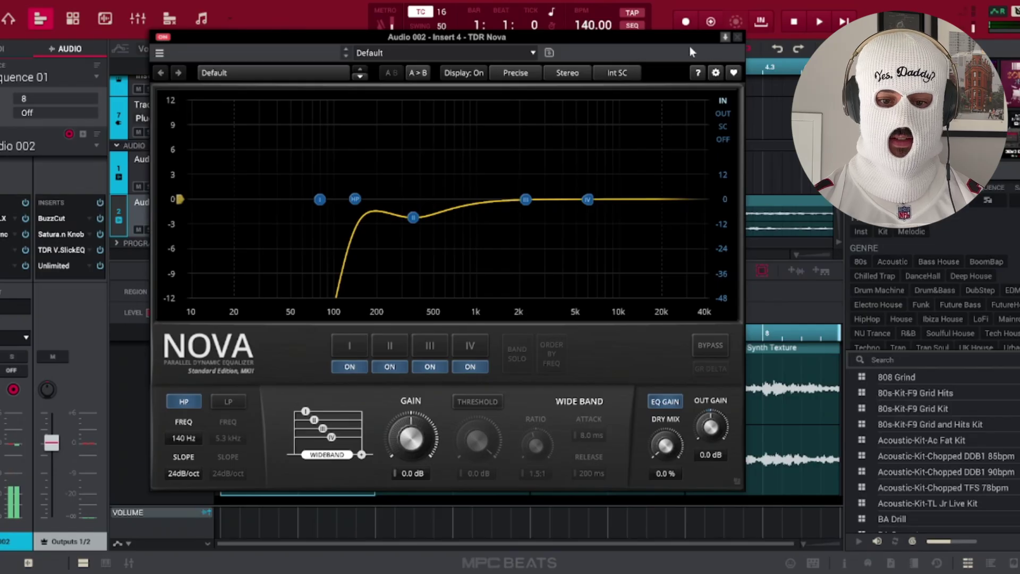
{"action": "left_click", "coordinate": [737, 36]}
{"action": "key", "text": "space"}
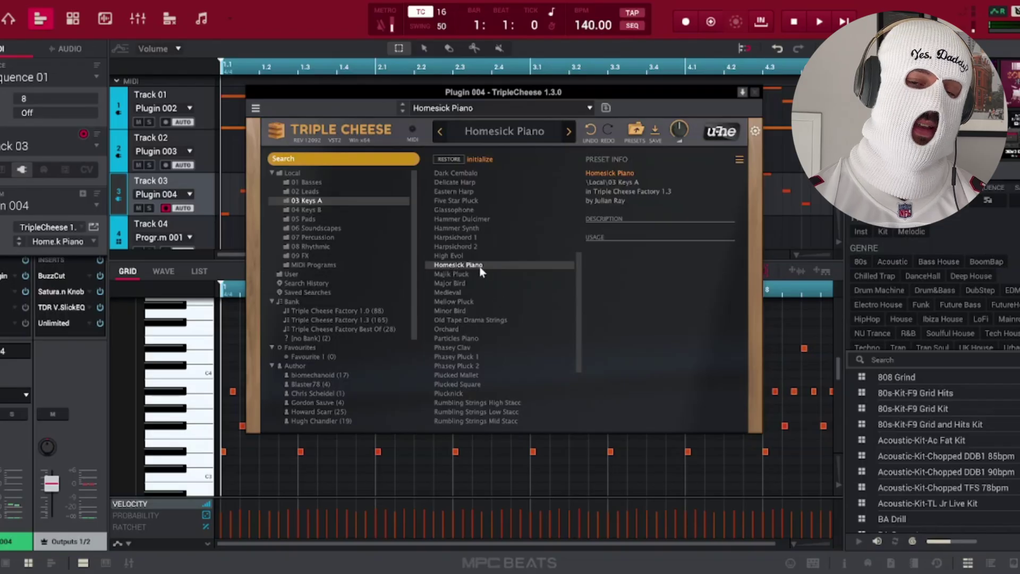
- Close the Triple Cheese synth window and play back the Homesick Piano part on Track 03
{"action": "left_click", "coordinate": [297, 355]}
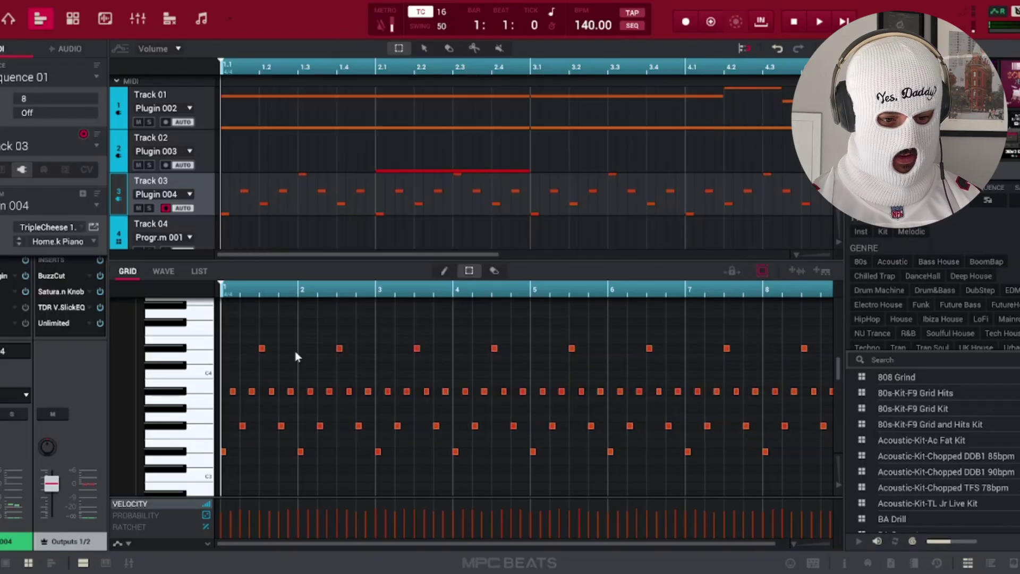
{"action": "key", "text": "space"}
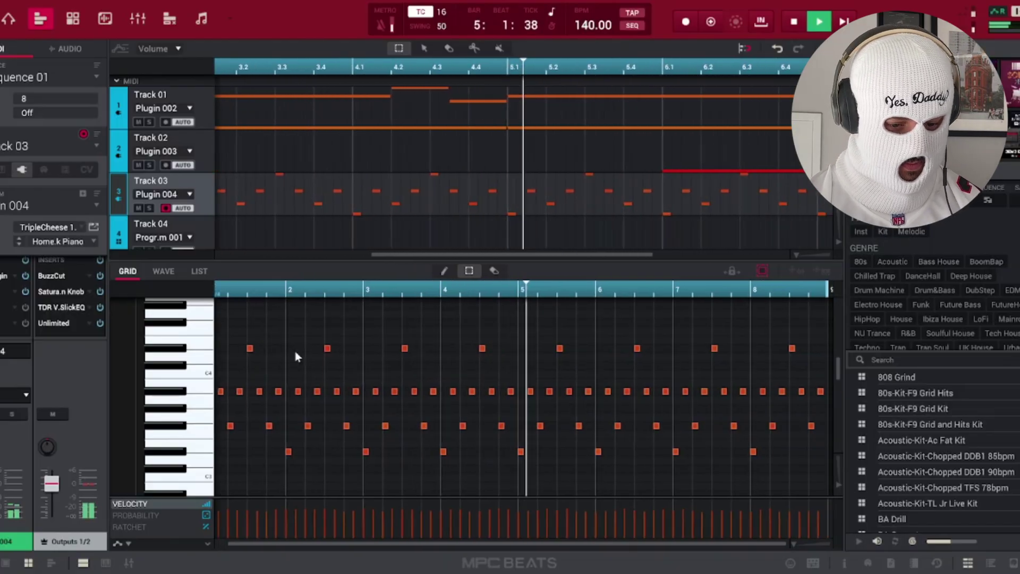
{"action": "key", "text": "space"}
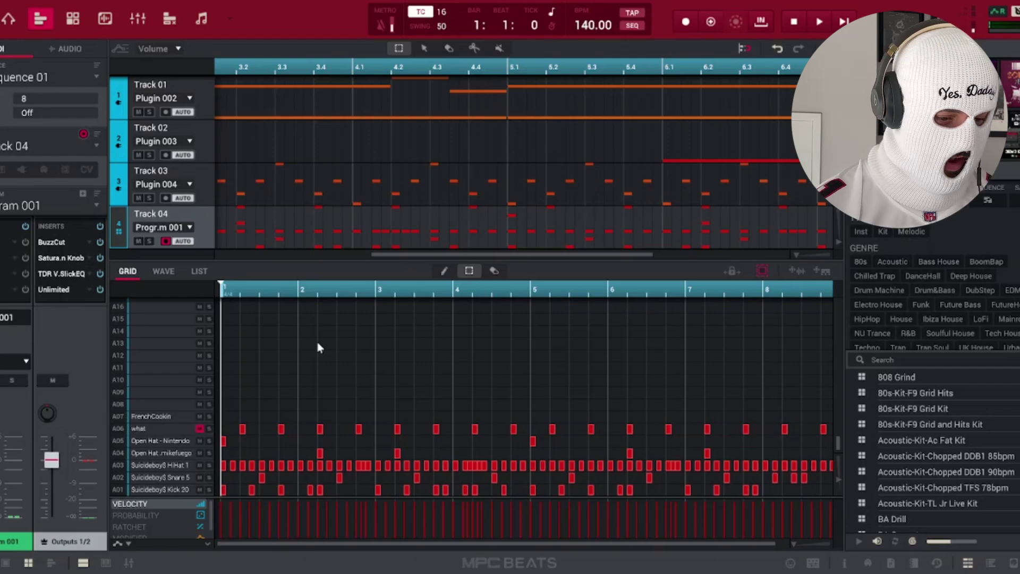
- Audition the kick, snare, hi-hat and open-hat pads A01 to A05 on Track 04 and play the drum pattern
{"action": "key", "text": "z"}
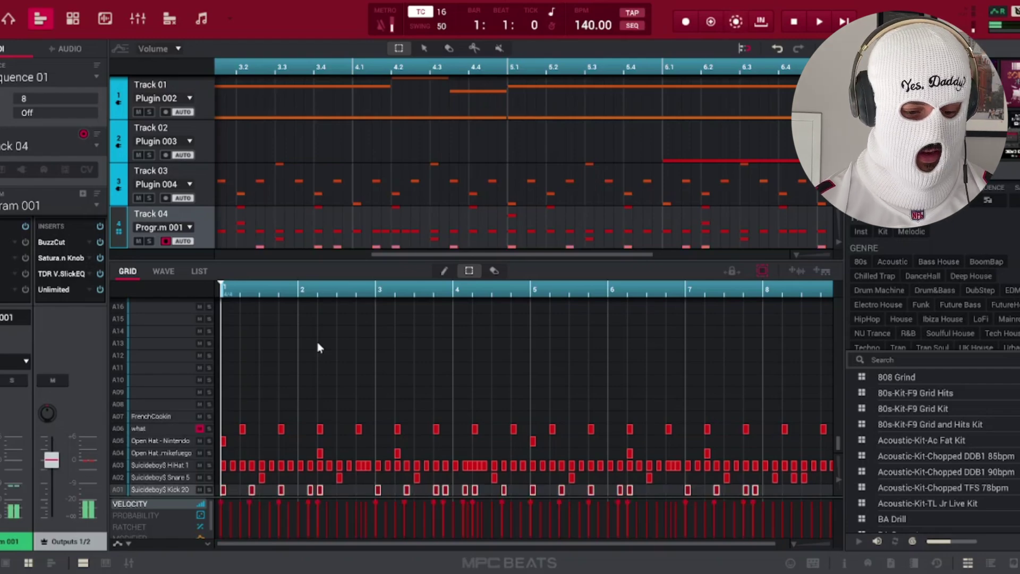
{"action": "key", "text": "x"}
{"action": "key", "text": "c"}
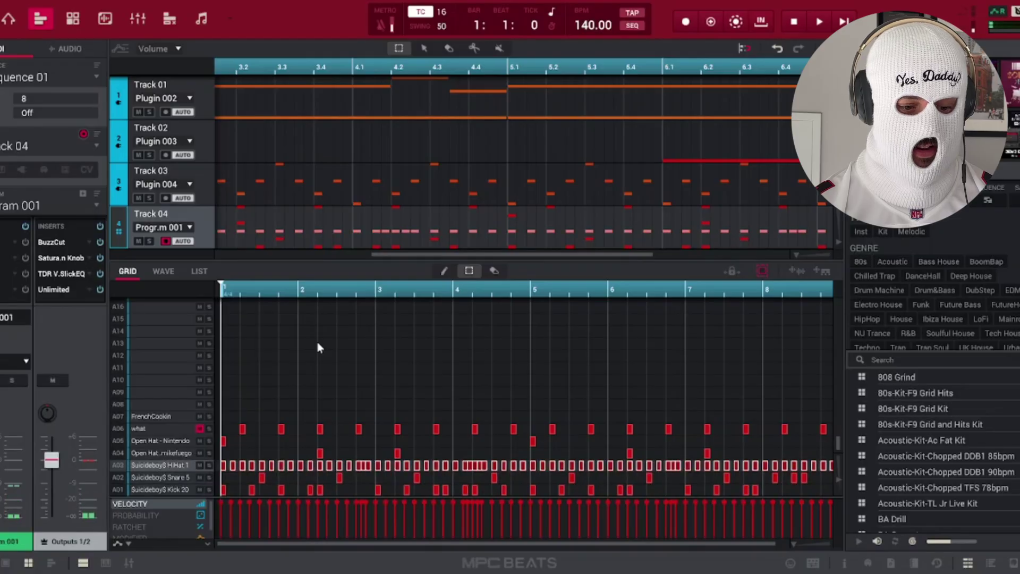
{"action": "key", "text": "v"}
{"action": "key", "text": "a"}
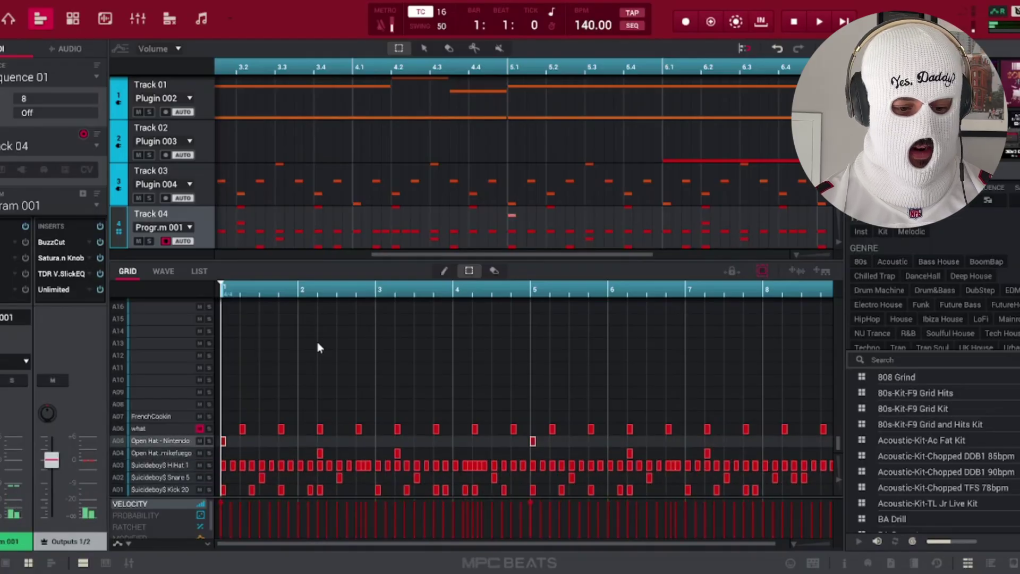
{"action": "key", "text": "space"}
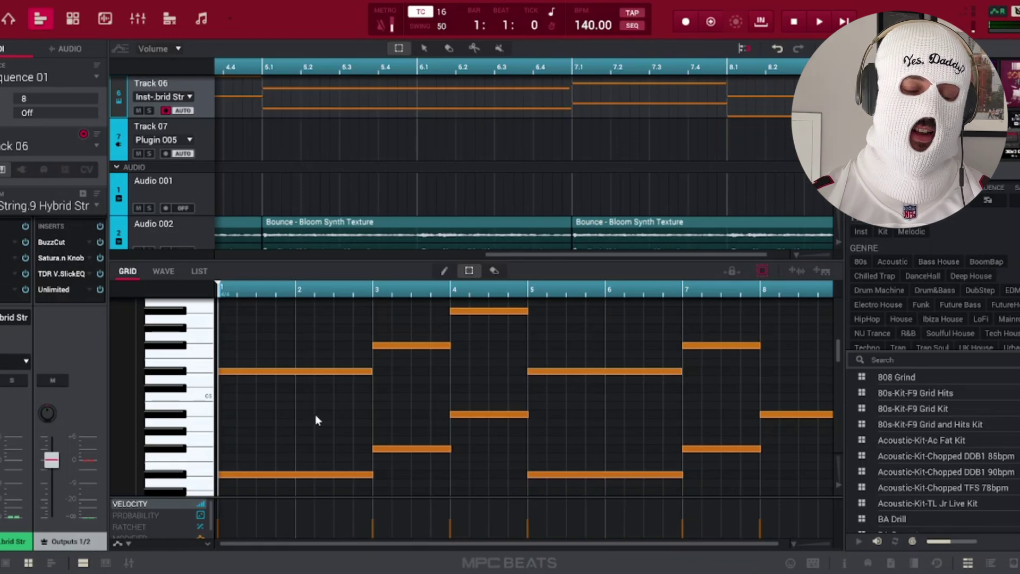
- Play back the hybrid strings part on Track 06
{"action": "key", "text": "space"}
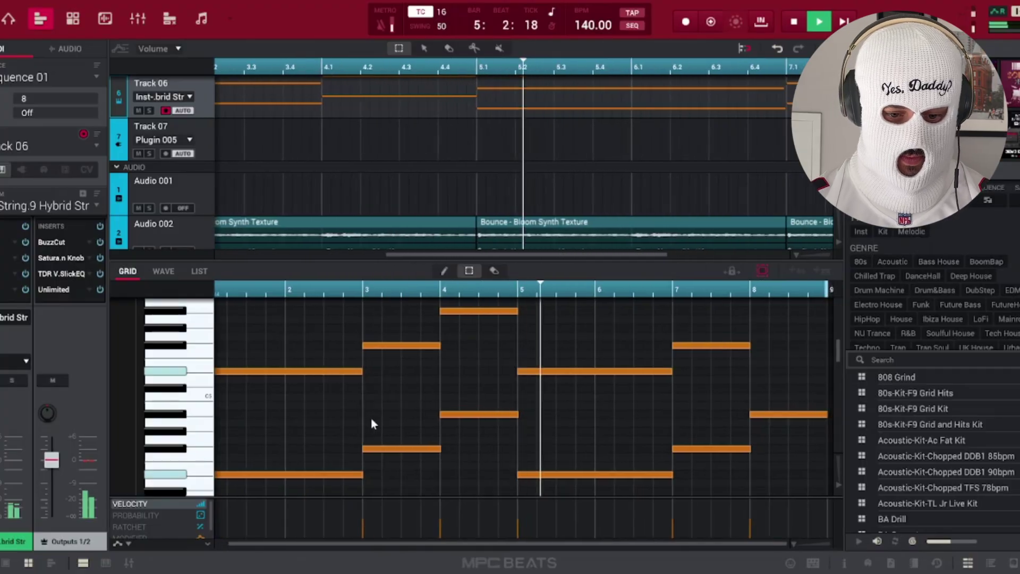
{"action": "key", "text": "space"}
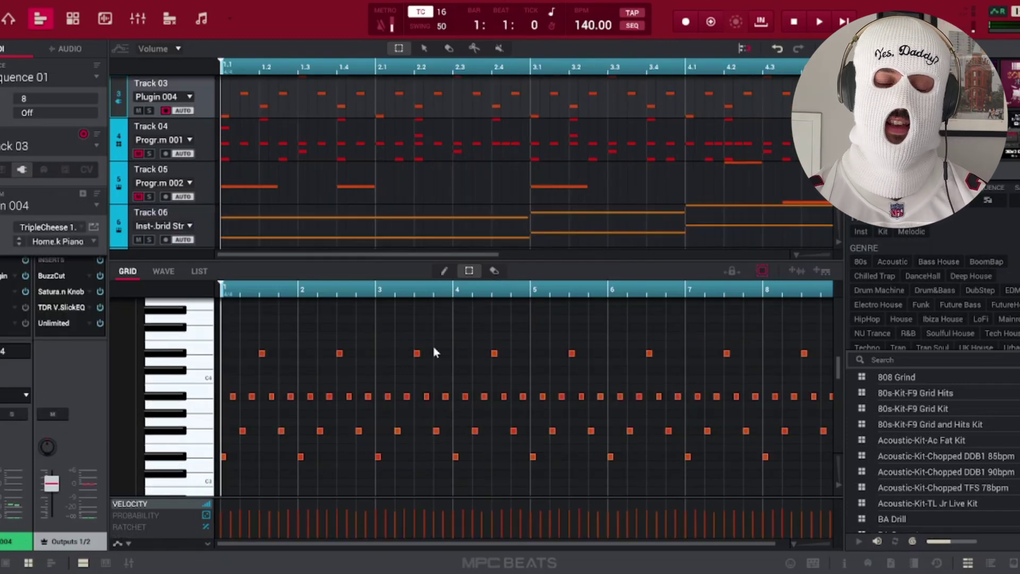
- Play Track 03 while examining the high-pass curve in its TDR Nova equalizer
{"action": "key", "text": "space"}
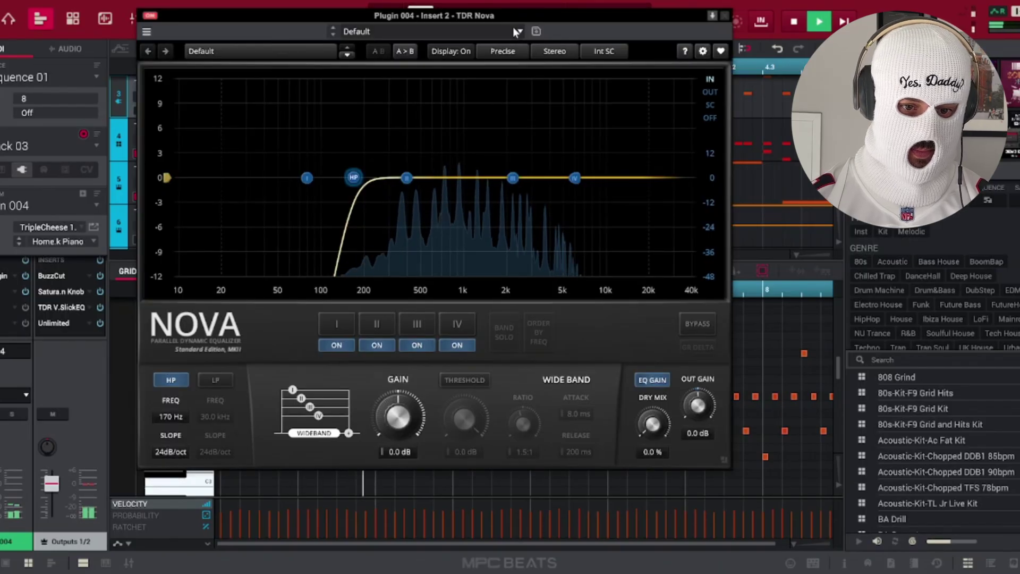
{"action": "left_click", "coordinate": [518, 1]}
{"action": "key", "text": "space"}
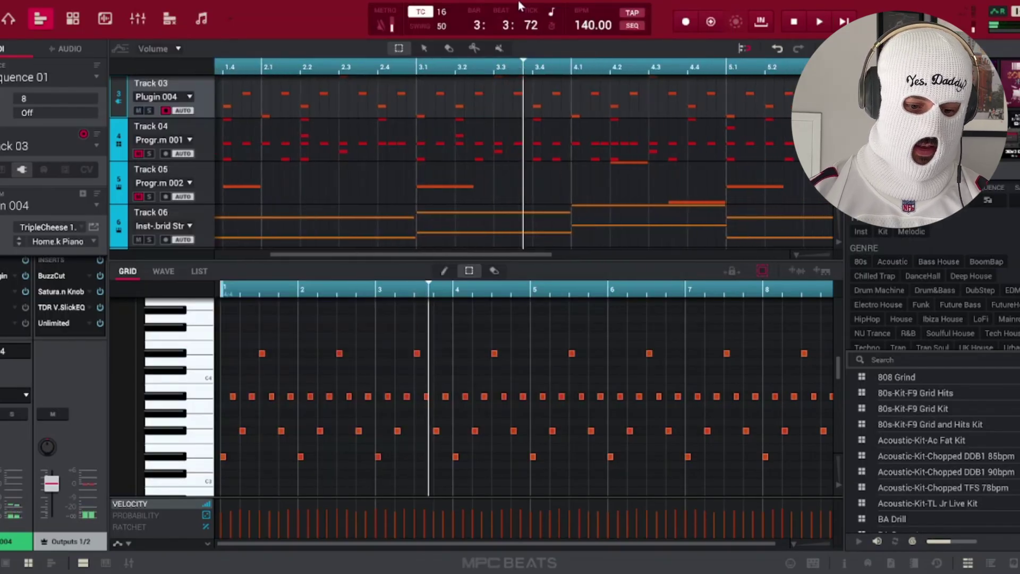
{"action": "left_click", "coordinate": [568, 85]}
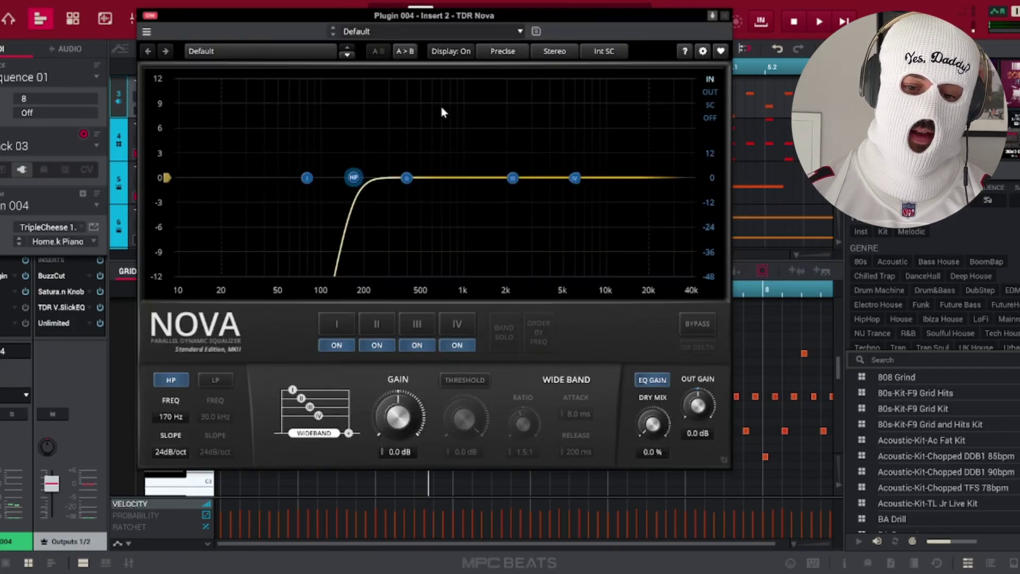
- Cut band II of the Track 06 strings' TDR Nova by 10 dB at 999 Hz with Q 2.34, and play back the result
{"action": "left_click", "coordinate": [406, 179]}
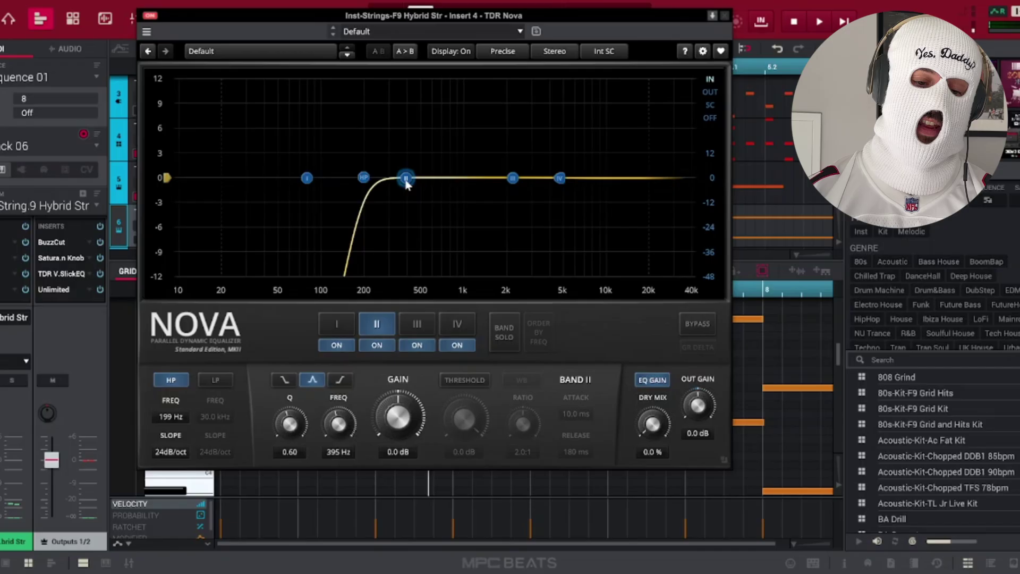
{"action": "left_click_drag", "start_coordinate": [405, 181], "coordinate": [465, 185]}
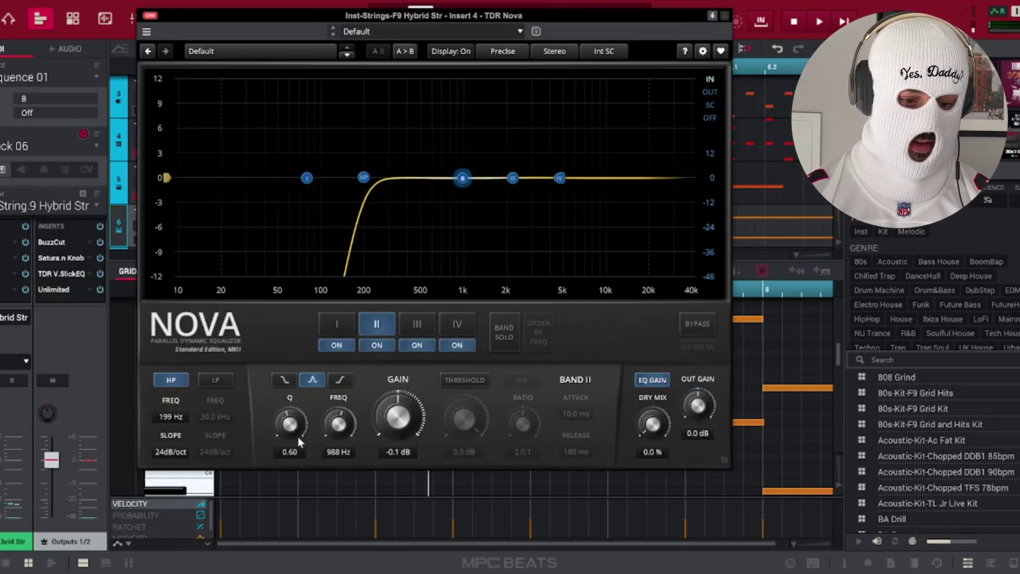
{"action": "left_click_drag", "start_coordinate": [294, 430], "coordinate": [295, 409]}
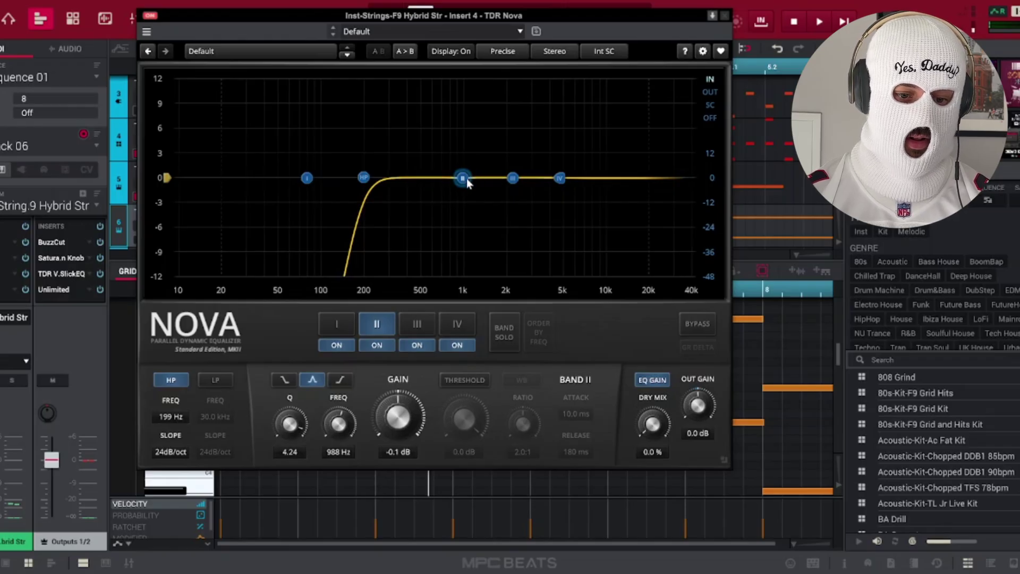
{"action": "left_click_drag", "start_coordinate": [466, 178], "coordinate": [467, 261]}
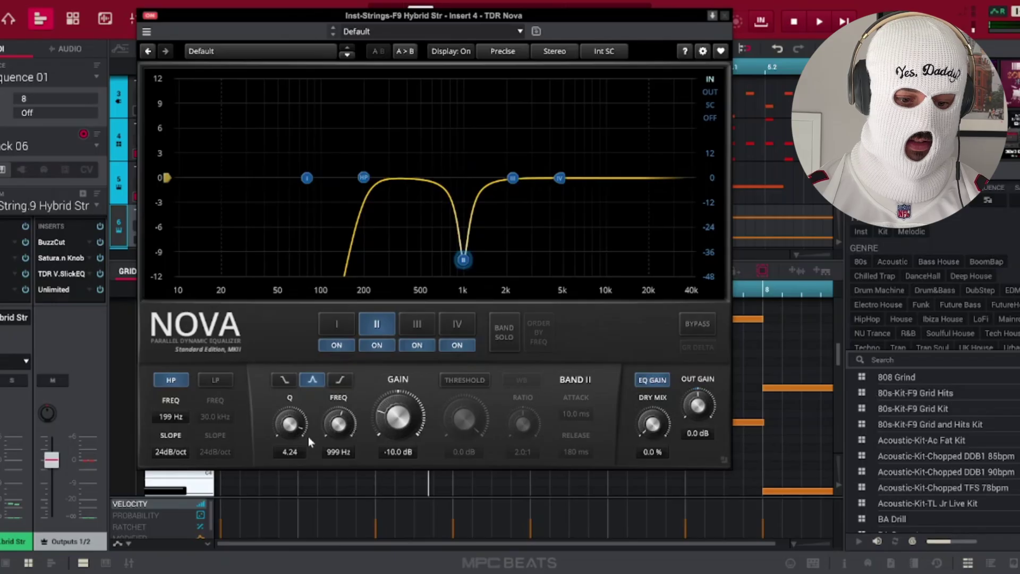
{"action": "left_click_drag", "start_coordinate": [310, 442], "coordinate": [311, 463]}
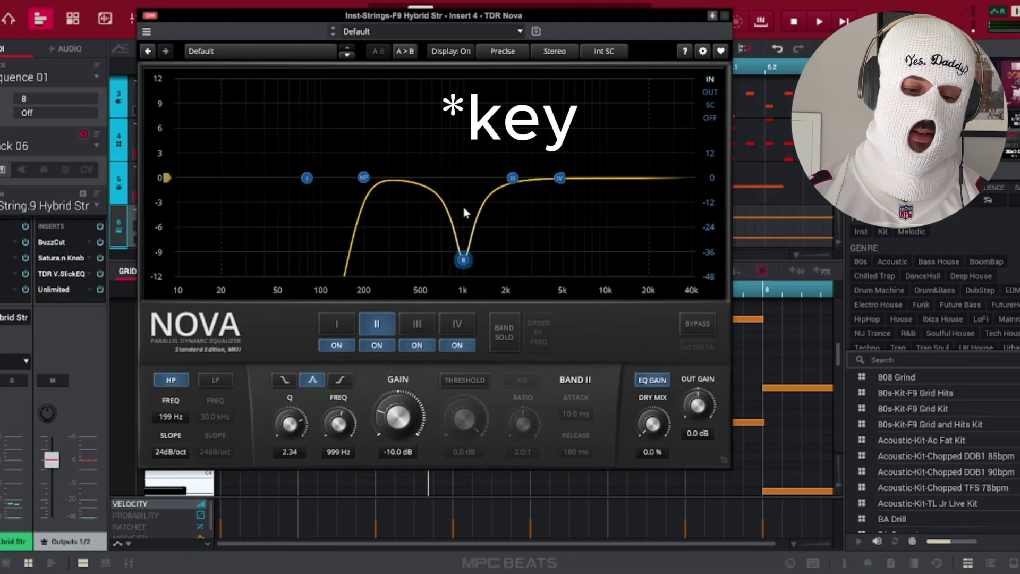
{"action": "key", "text": "Escape"}
{"action": "key", "text": "space"}
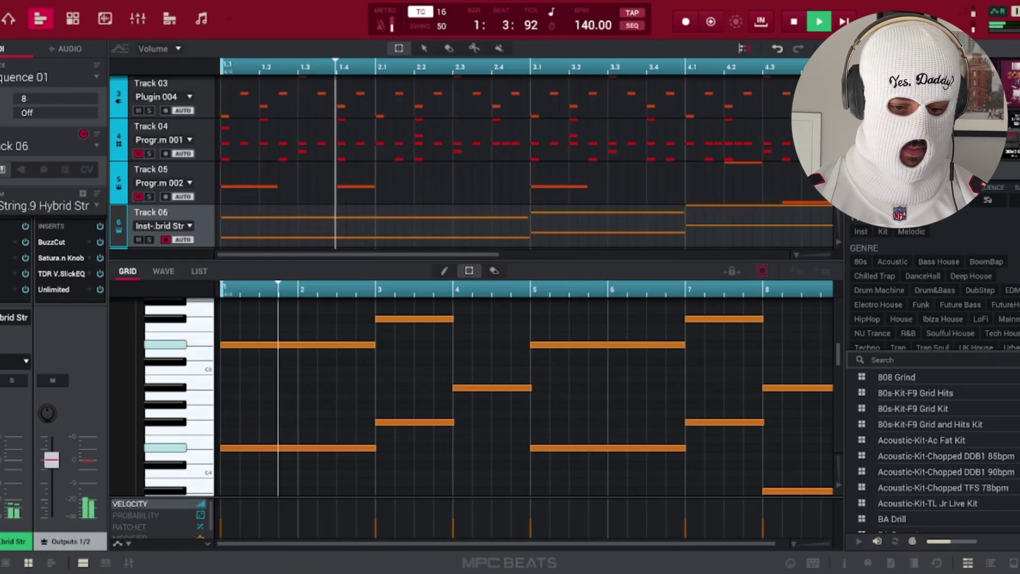
- Set band II's Q to 1.82 in the Track 06 strings' TDR Nova and compare the sound with the band off and on
{"action": "key", "text": "alt+Tab"}
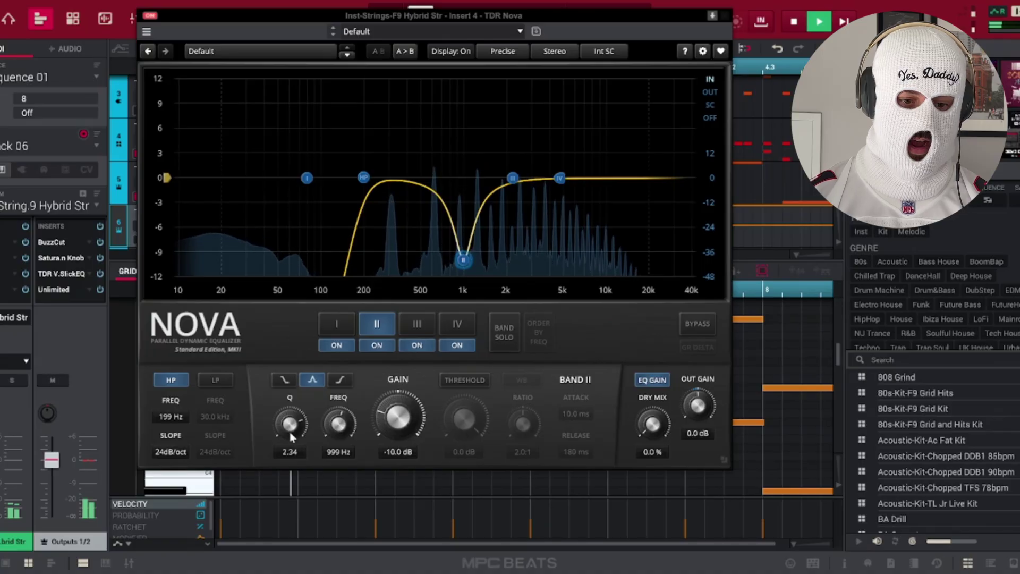
{"action": "left_click_drag", "start_coordinate": [289, 451], "coordinate": [290, 457]}
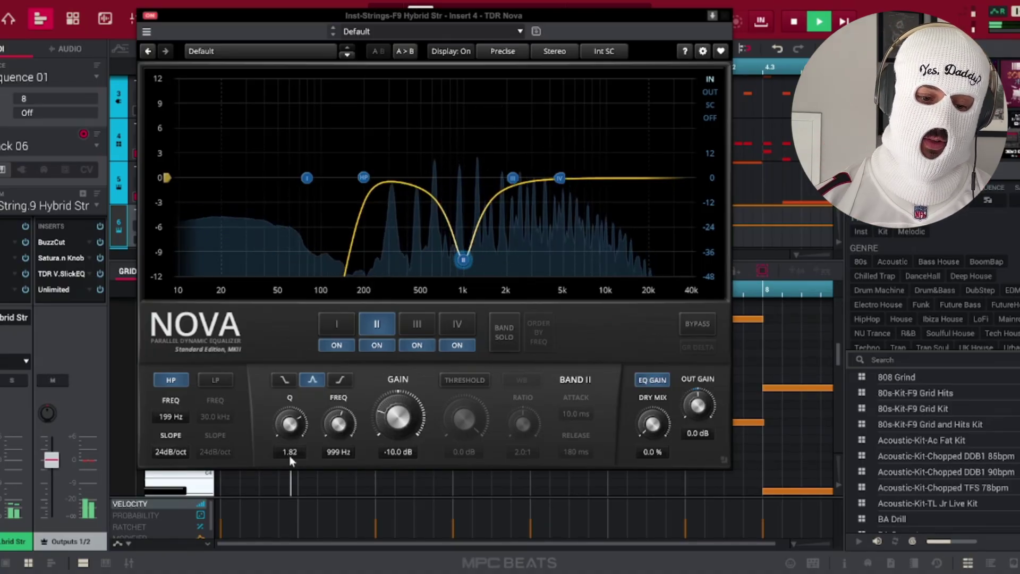
{"action": "left_click", "coordinate": [379, 346]}
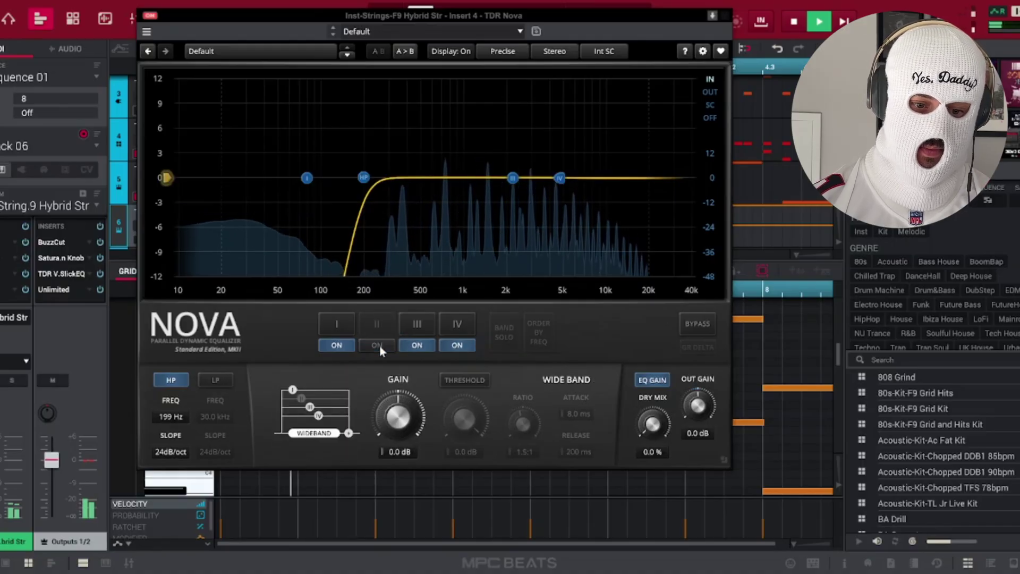
{"action": "left_click", "coordinate": [379, 346]}
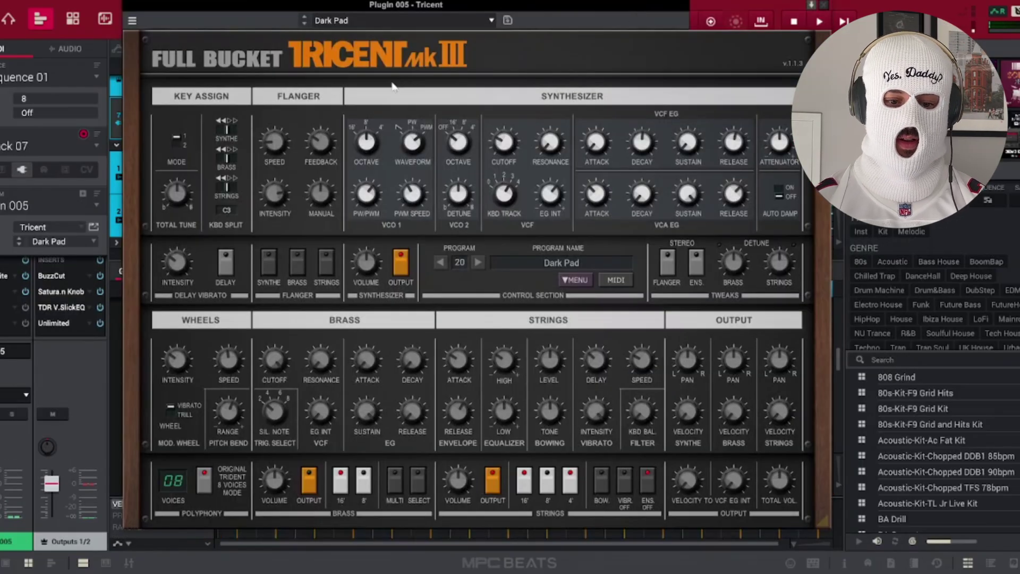
- Close the Tricent Dark Pad synth window and play back the sequence with the Track 07 melody
{"action": "left_click", "coordinate": [824, 5]}
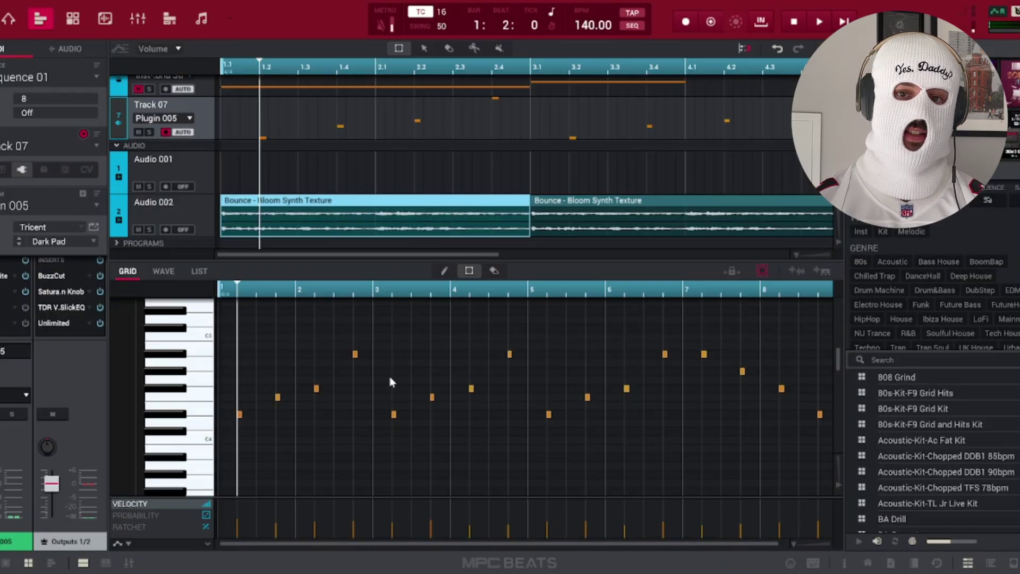
{"action": "key", "text": "space"}
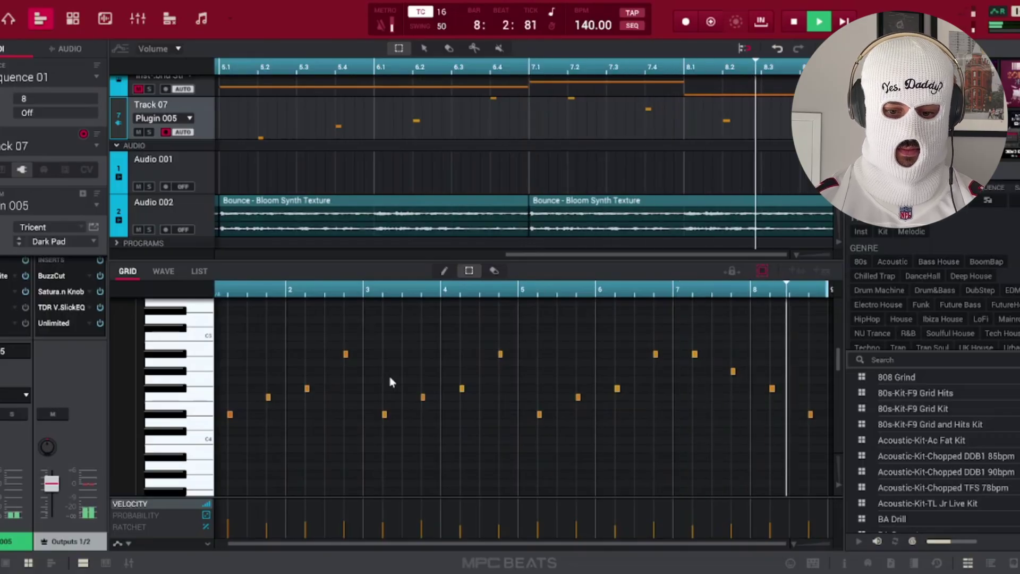
{"action": "key", "text": "space"}
- Show the track mute pads for Sequence 01 and start playing the sequence
{"action": "key", "text": "ctrl+t"}
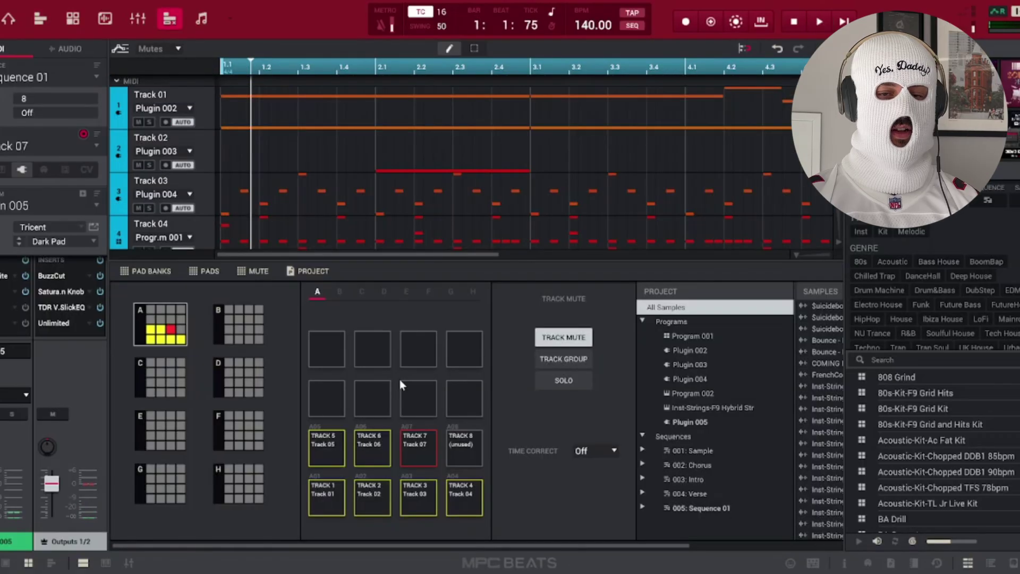
{"action": "key", "text": "space"}
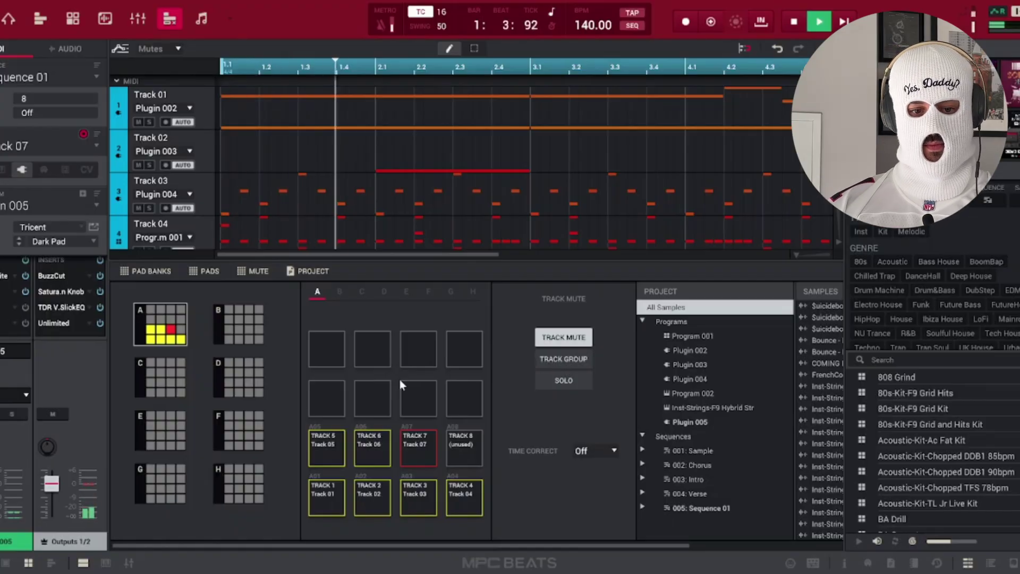